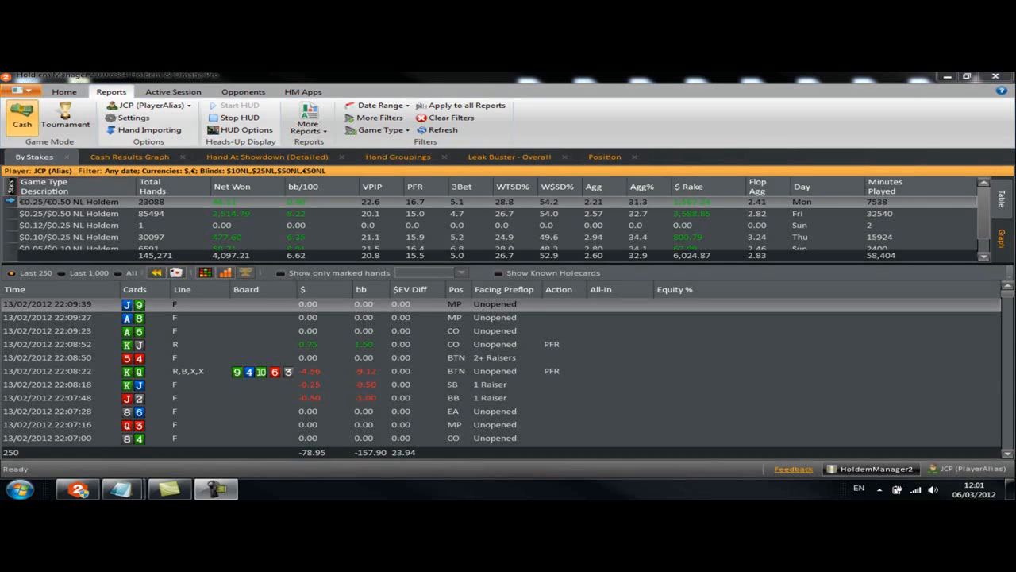
# Step: Open the HUD options and show the displayed stats settings
pyautogui.click(262, 131)
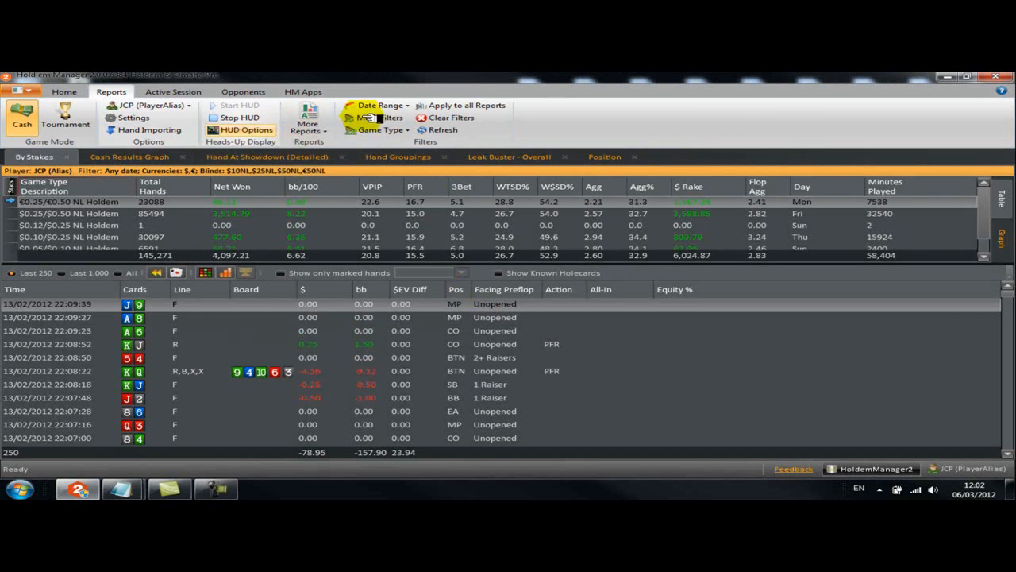
pyautogui.click(247, 129)
pyautogui.moveTo(469, 119); pyautogui.dragTo(490, 102)
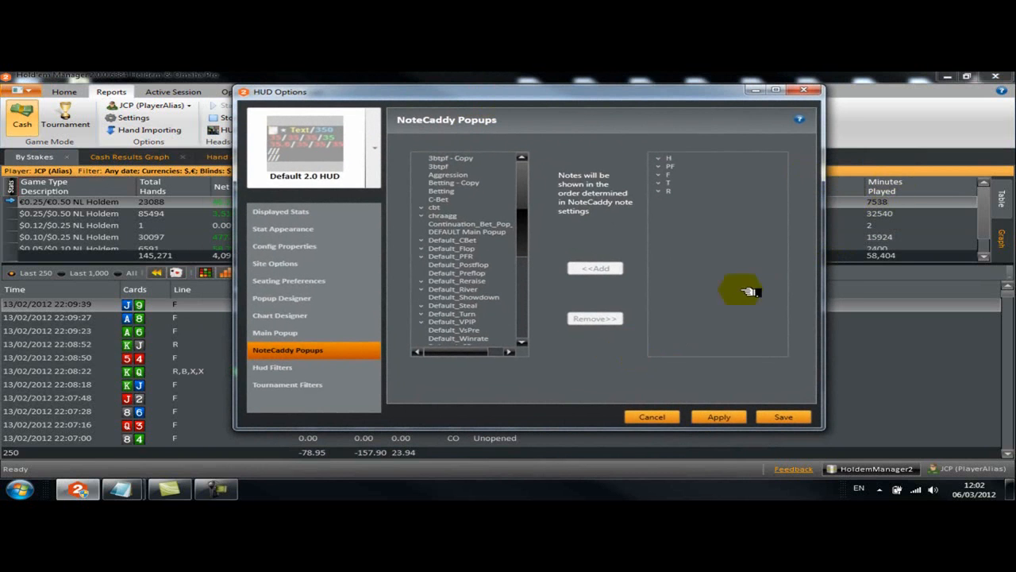
pyautogui.click(300, 216)
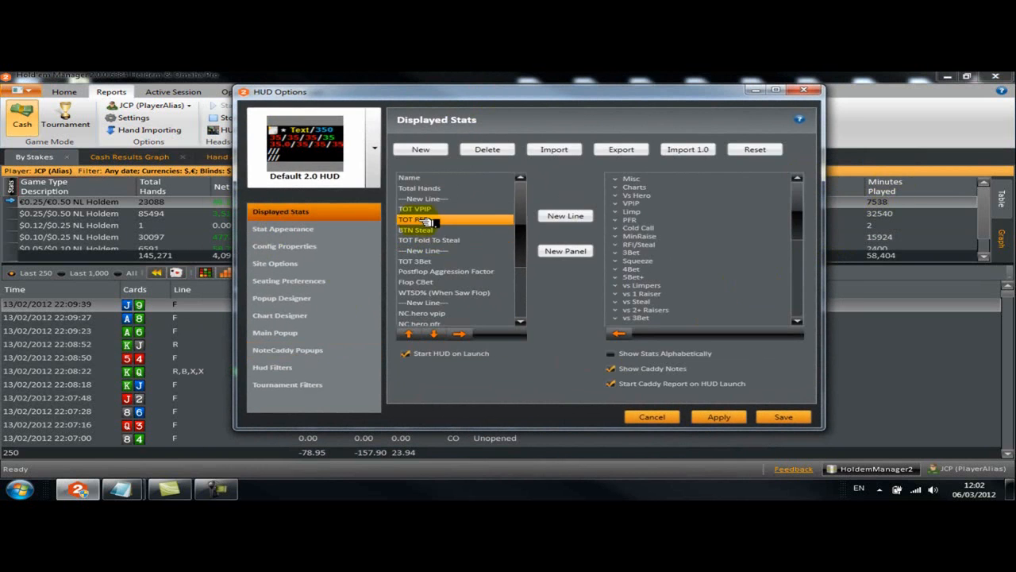
# Step: Browse the list of available HUD configurations and close it with Default 2.0 HUD still selected
pyautogui.click(375, 147)
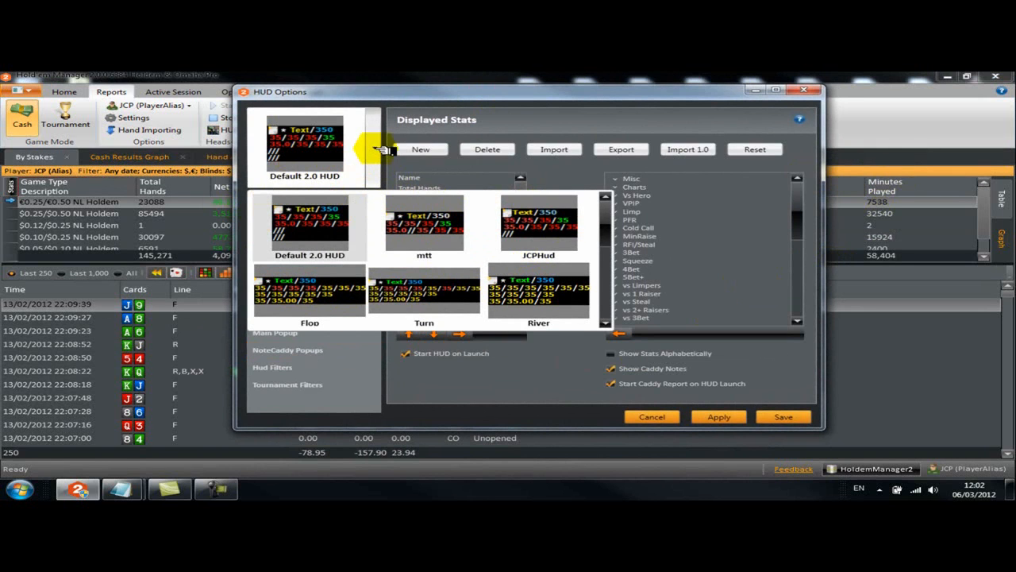
pyautogui.moveTo(617, 236); pyautogui.dragTo(610, 314)
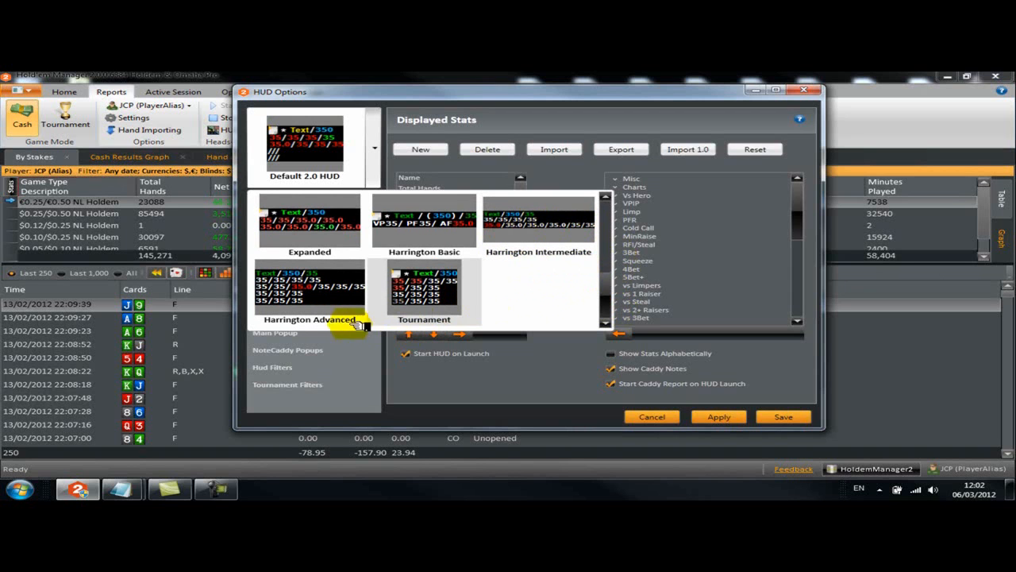
pyautogui.moveTo(609, 287); pyautogui.dragTo(627, 220)
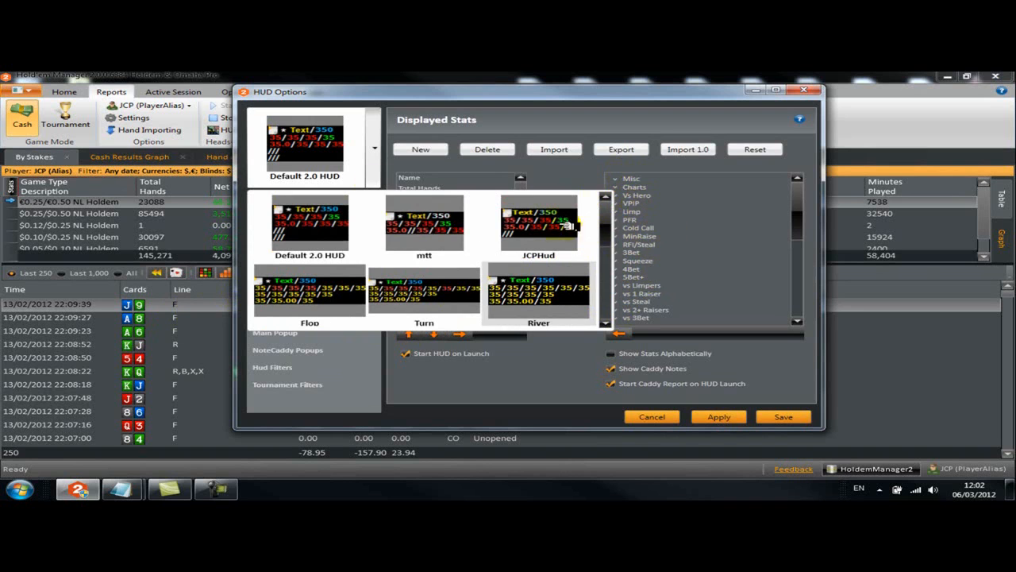
pyautogui.click(374, 149)
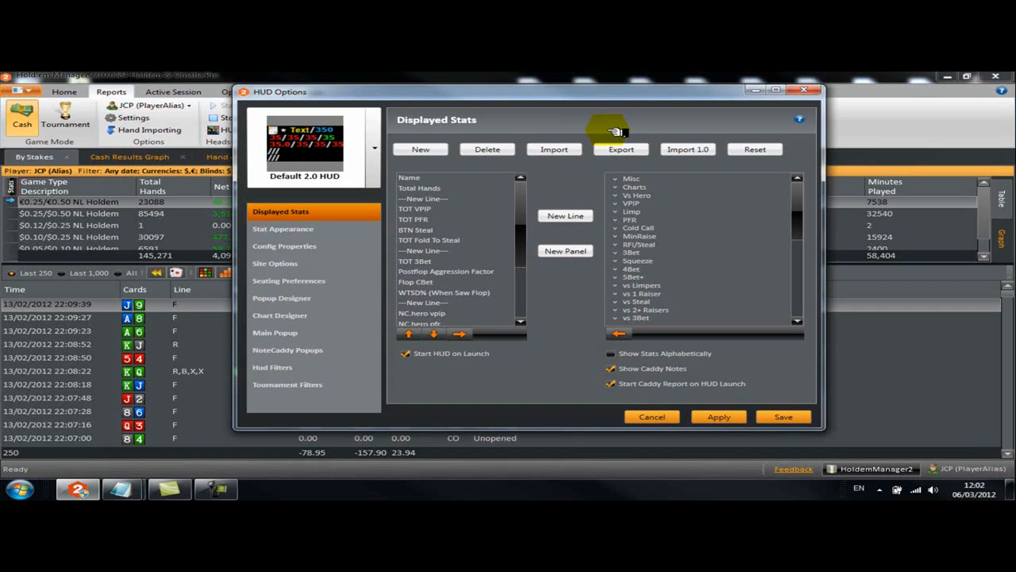
# Step: Create a new HUD configuration named OPHud
pyautogui.click(425, 150)
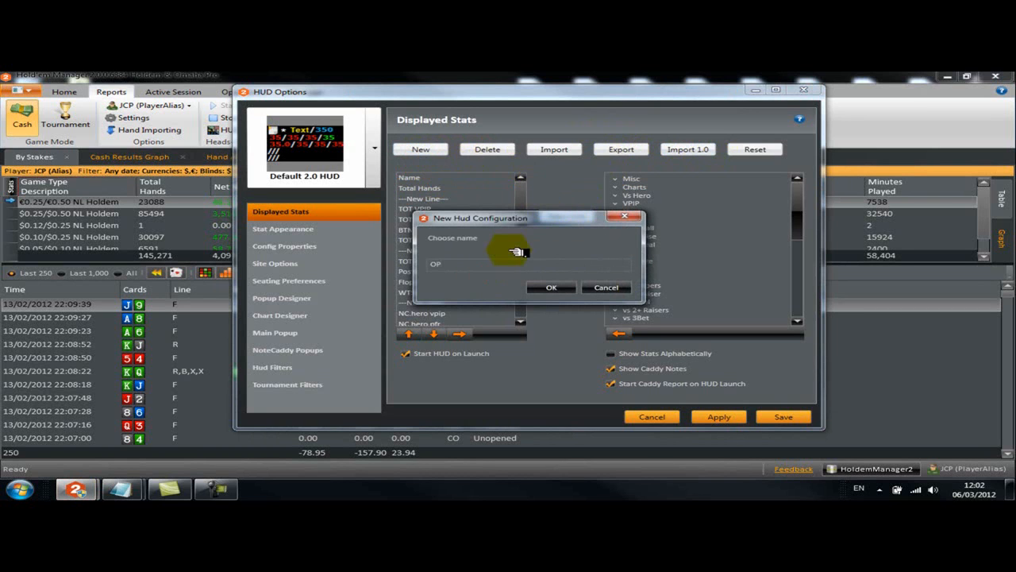
pyautogui.click(551, 287)
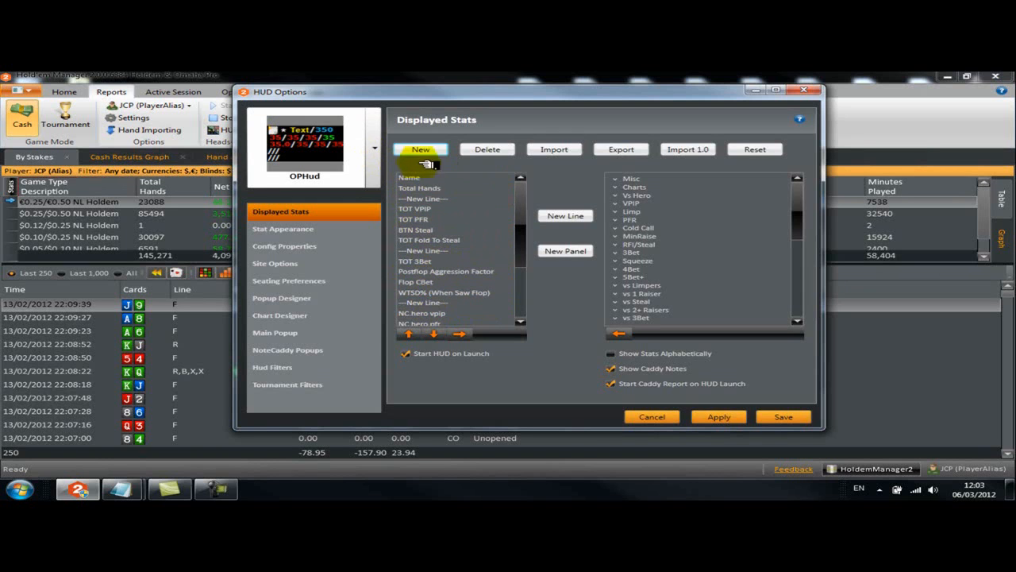
# Step: Examine OPHud's displayed stats, the available stats in the Limp category, and the options for adding lines and panels
pyautogui.click(423, 283)
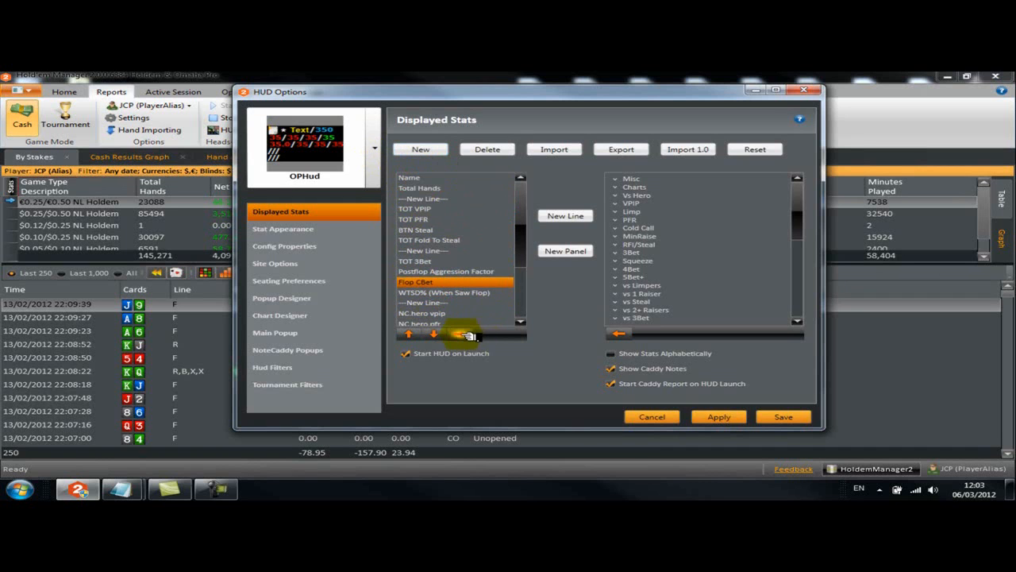
pyautogui.click(624, 213)
pyautogui.click(666, 269)
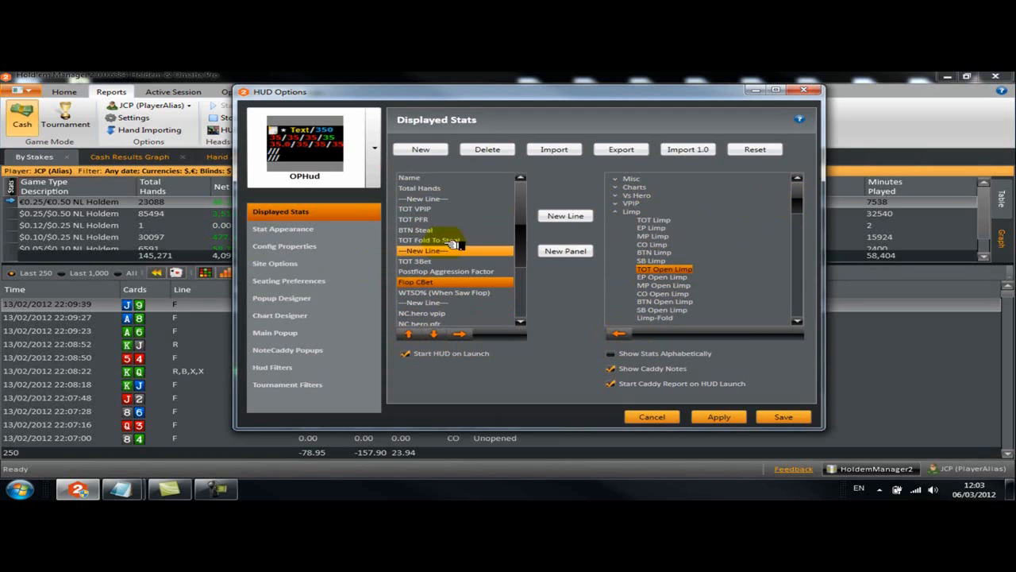
pyautogui.click(563, 217)
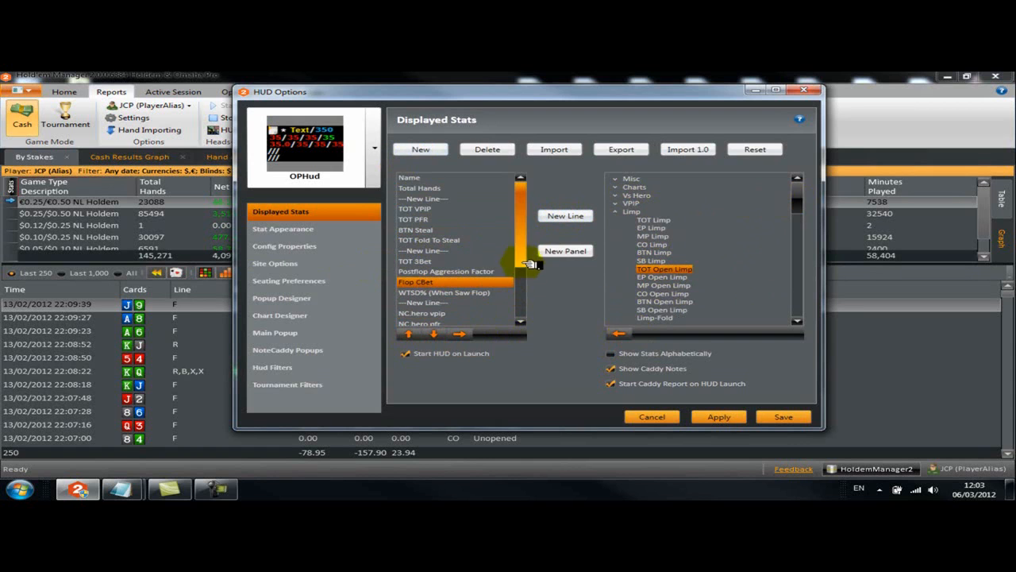
pyautogui.click(556, 251)
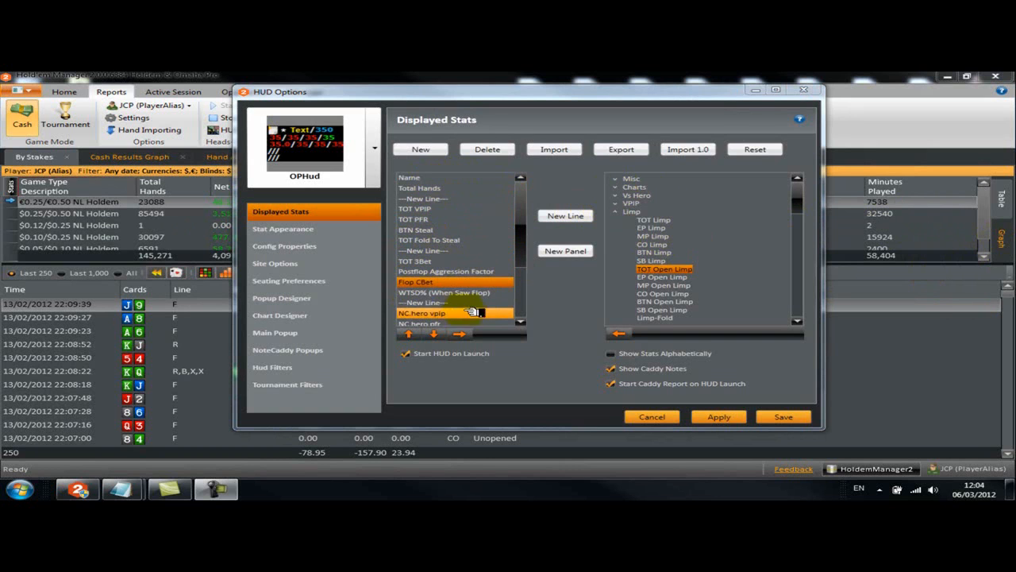
pyautogui.moveTo(514, 256)
pyautogui.mouseDown()
pyautogui.moveTo(524, 291)
pyautogui.moveTo(526, 252)
pyautogui.mouseUp()
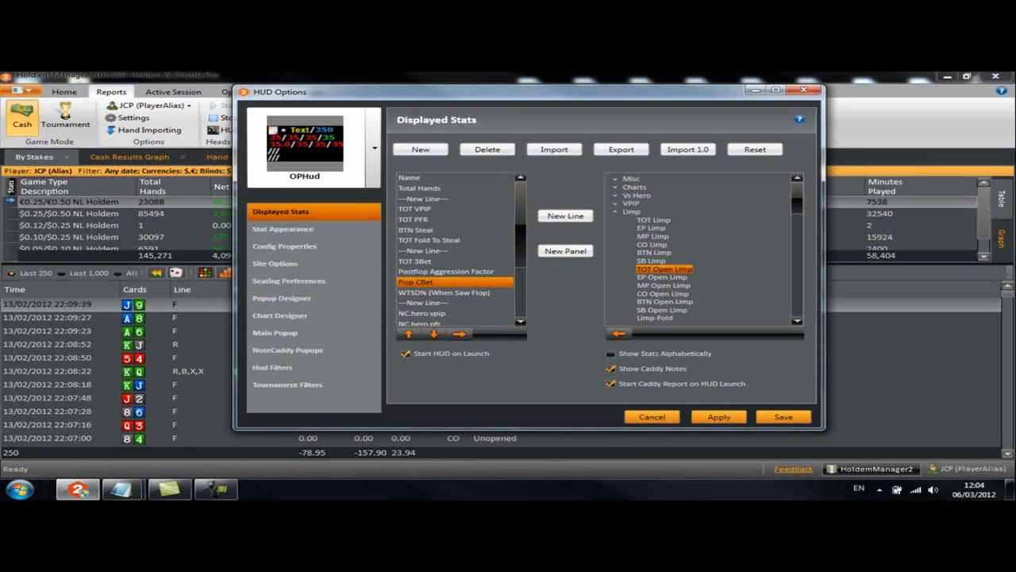
pyautogui.press('F10')
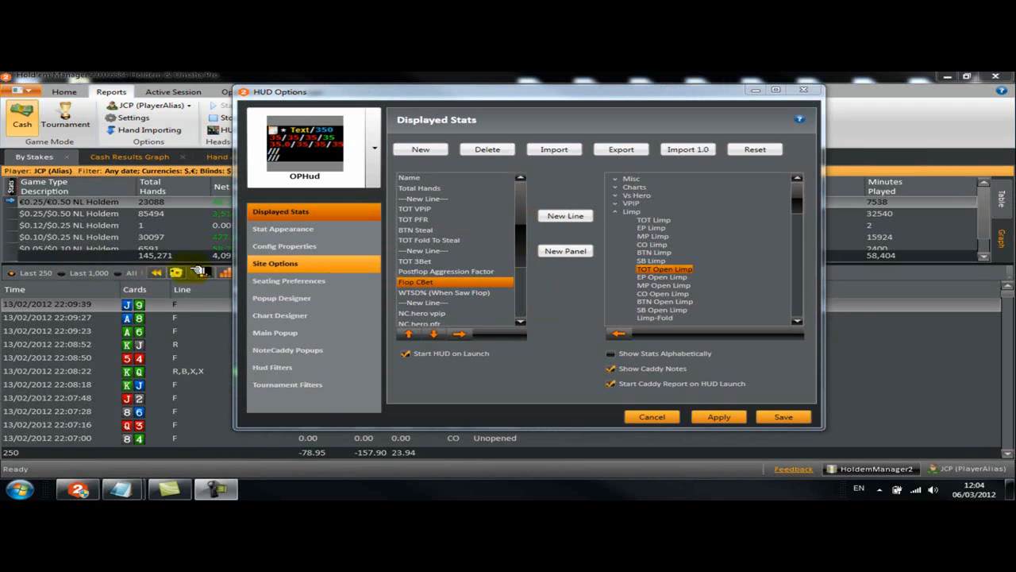
pyautogui.click(453, 240)
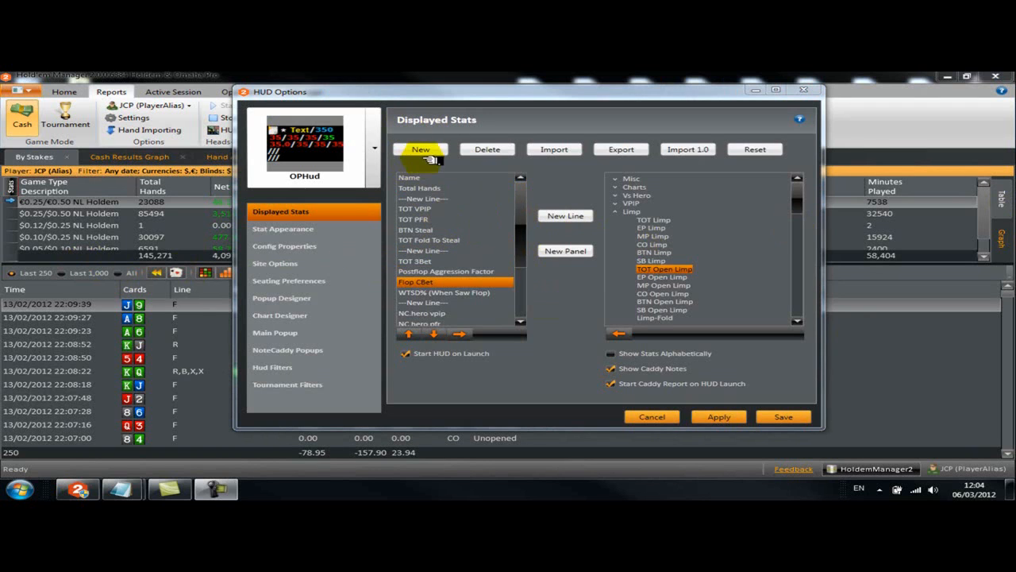
# Step: Review the stat appearance settings of Name, Total Hands and TOT VPIP, including decimals, popup and color ranges
pyautogui.click(290, 230)
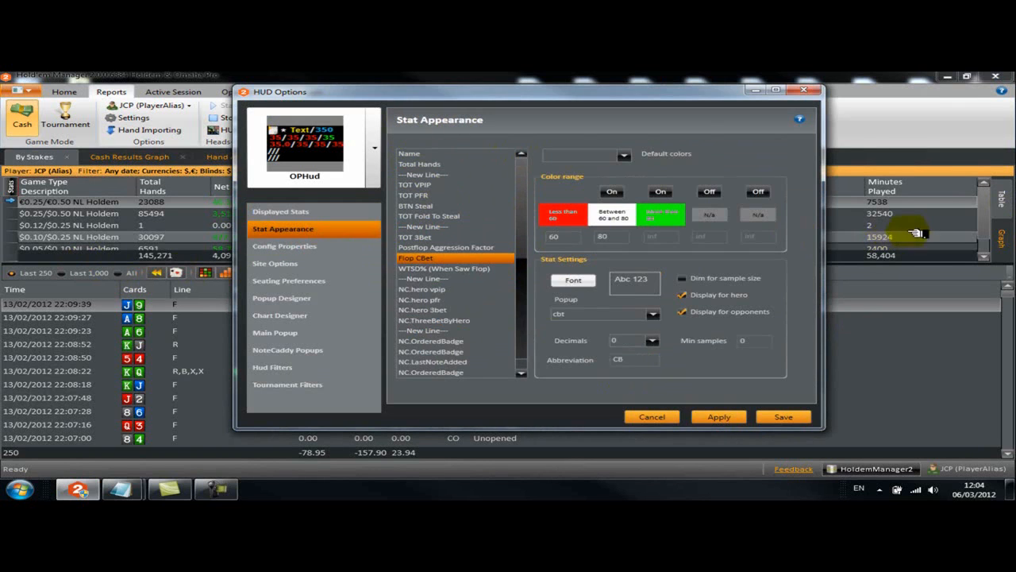
pyautogui.click(492, 196)
pyautogui.click(453, 164)
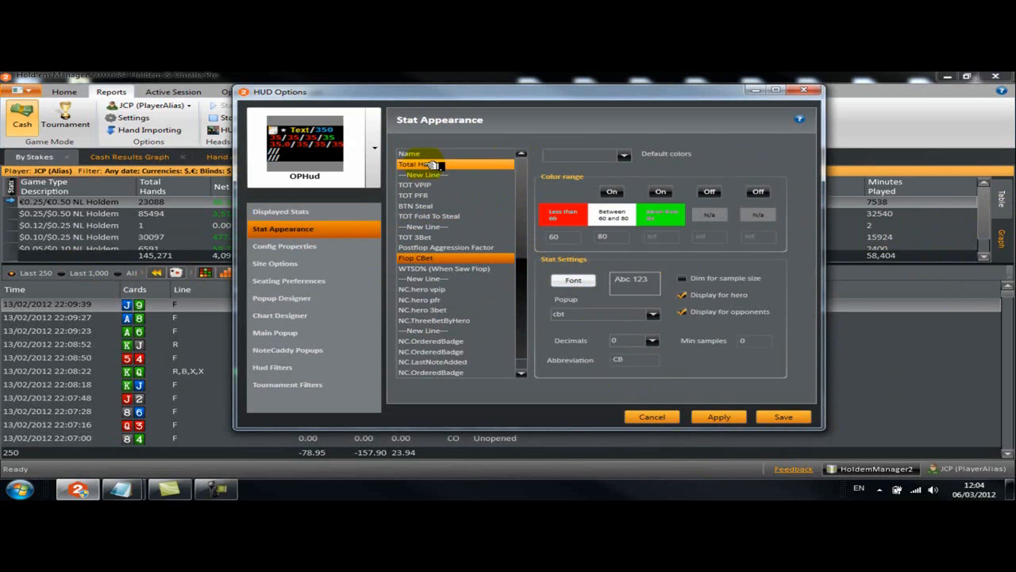
pyautogui.click(451, 155)
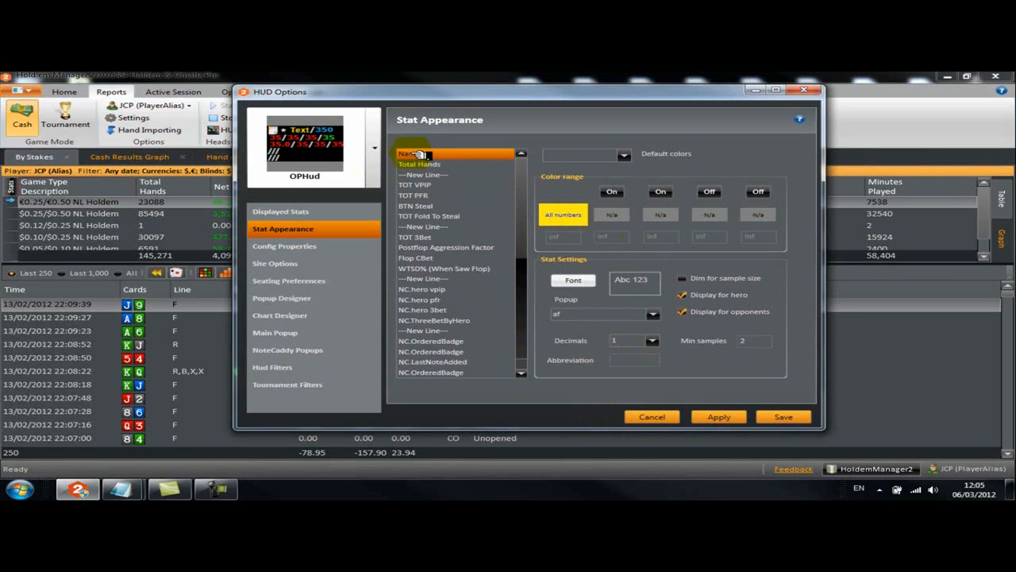
pyautogui.click(652, 341)
pyautogui.click(633, 324)
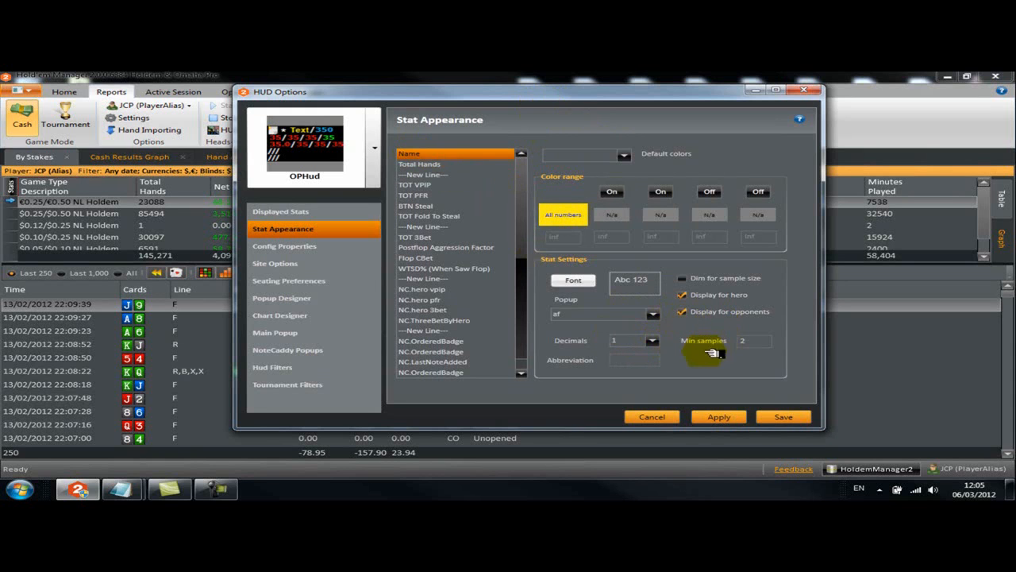
pyautogui.click(438, 170)
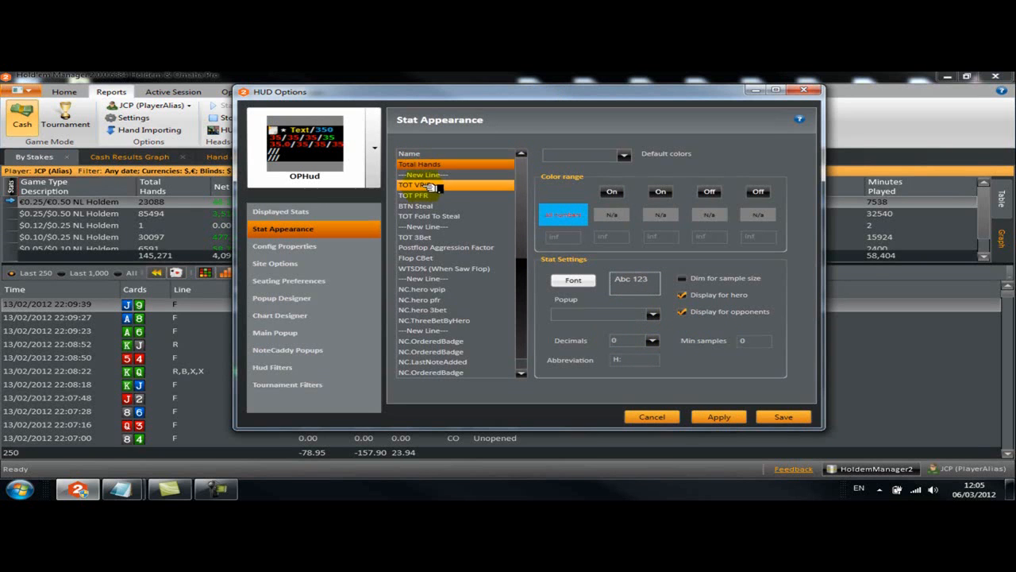
pyautogui.click(433, 186)
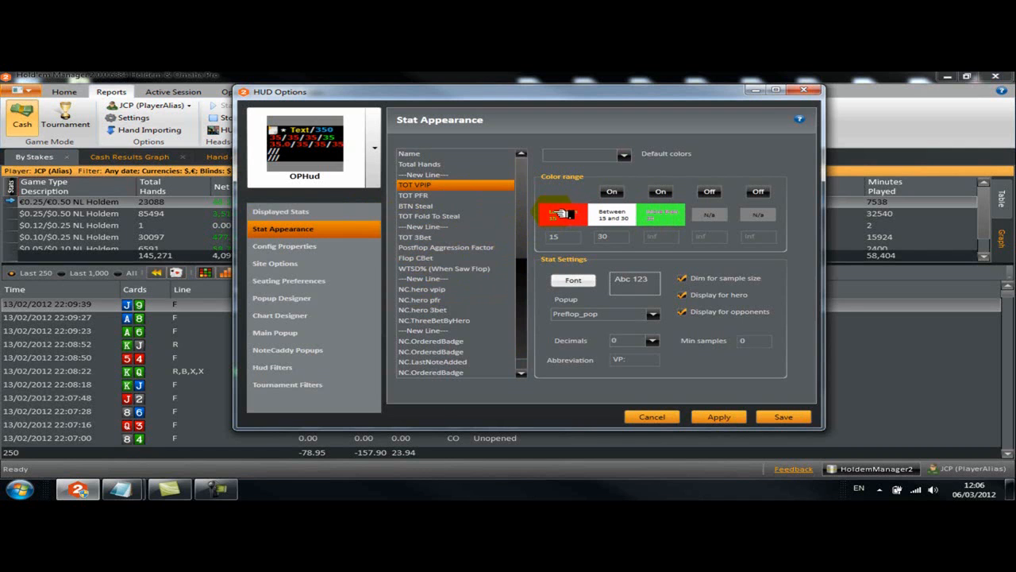
# Step: Enable a fourth color range for the TOT PFR stat and set the third range's upper limit to 40
pyautogui.click(435, 199)
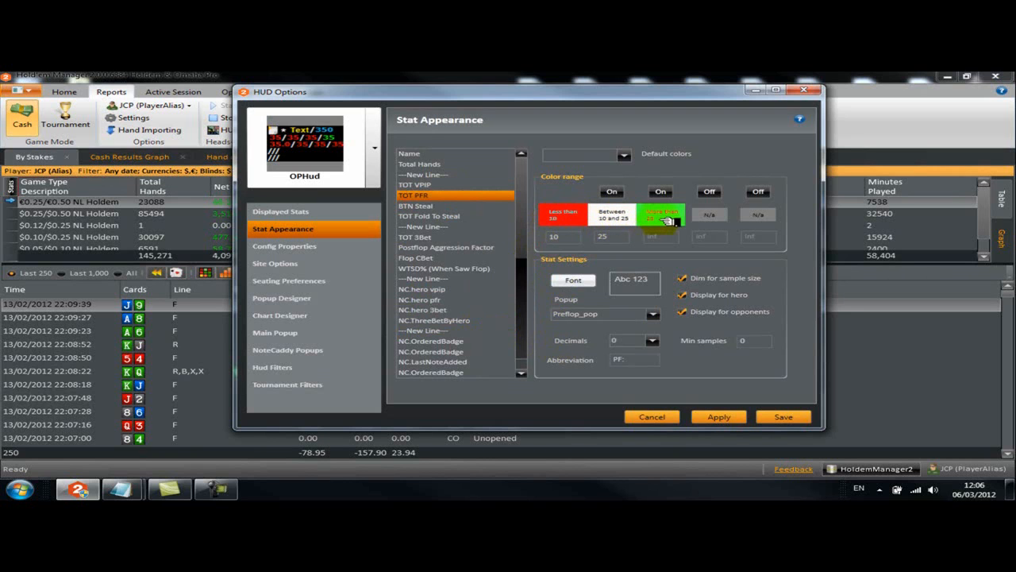
pyautogui.click(713, 193)
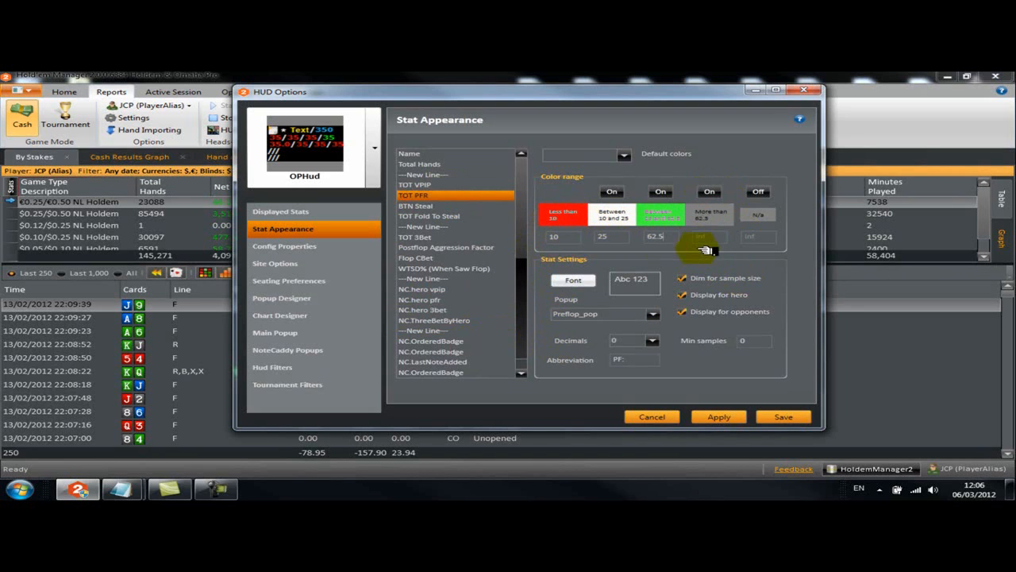
pyautogui.press('BackSpace')
pyautogui.press('BackSpace')
pyautogui.press('BackSpace')
pyautogui.press('BackSpace')
pyautogui.write('40')
# Step: Set the color of TOT PFR's highest range to bright blue
pyautogui.click(728, 222)
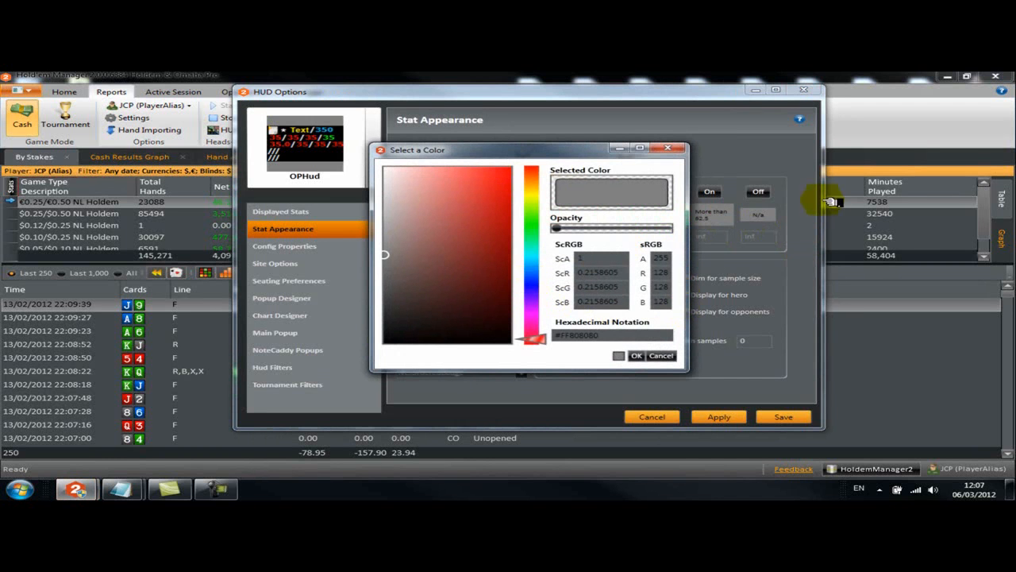
pyautogui.click(538, 283)
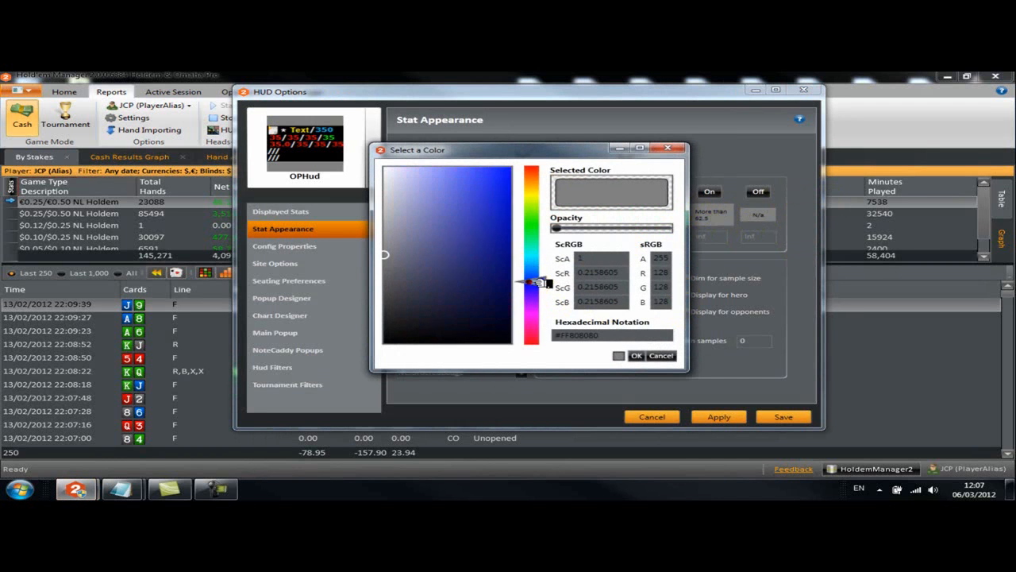
pyautogui.click(505, 173)
pyautogui.click(636, 355)
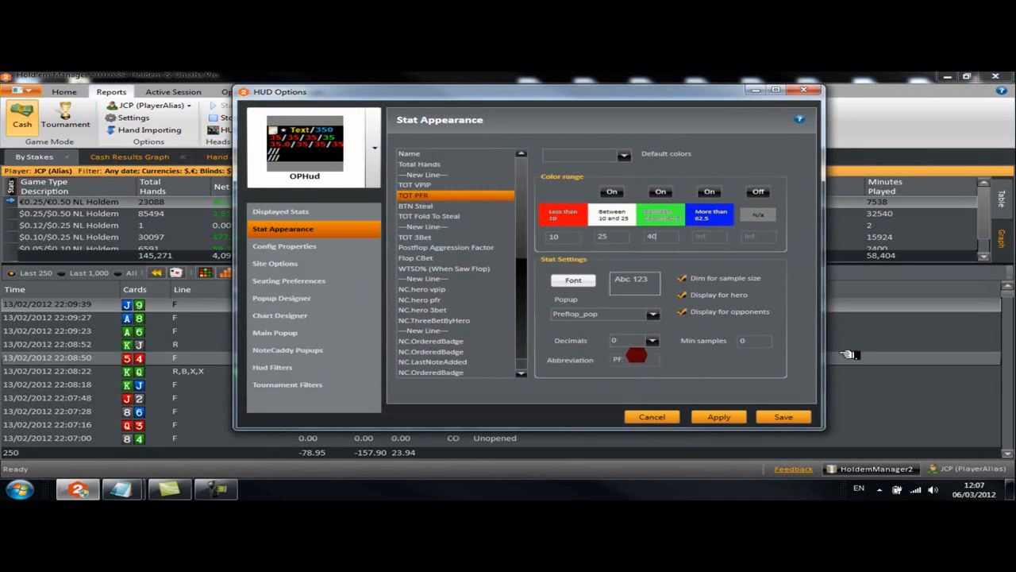